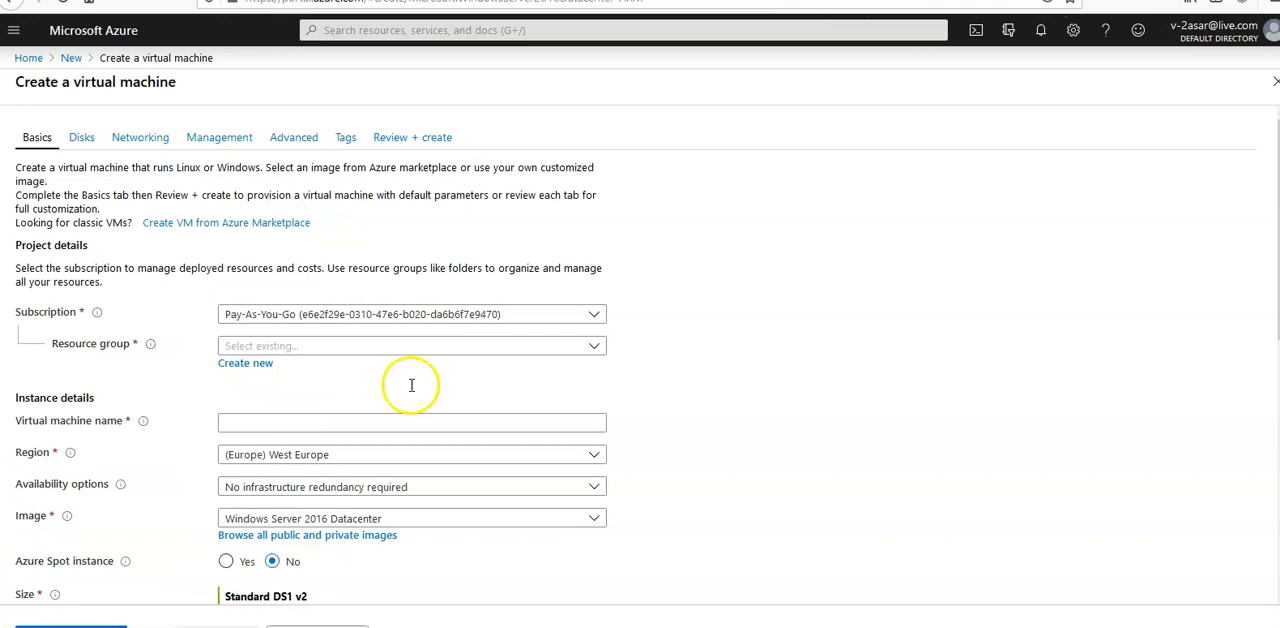
# Create a new resource group named testasarspotrg for the virtual machine under the Pay-As-You-Go subscription.
pyautogui.click(570, 319)
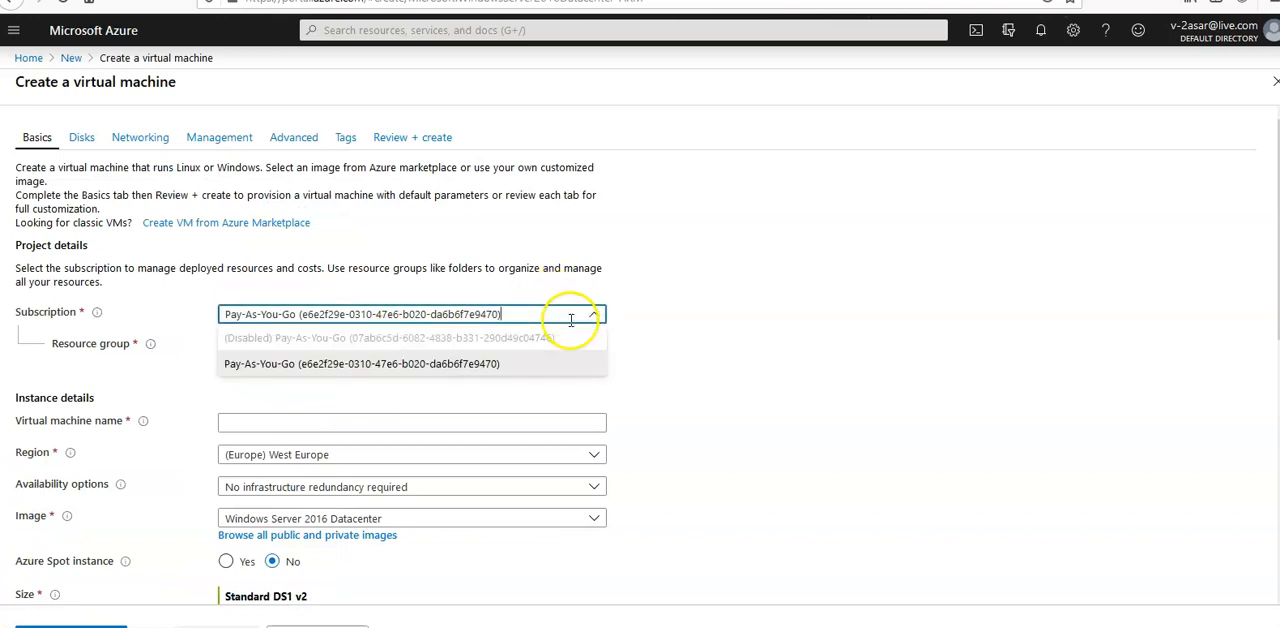
pyautogui.click(787, 285)
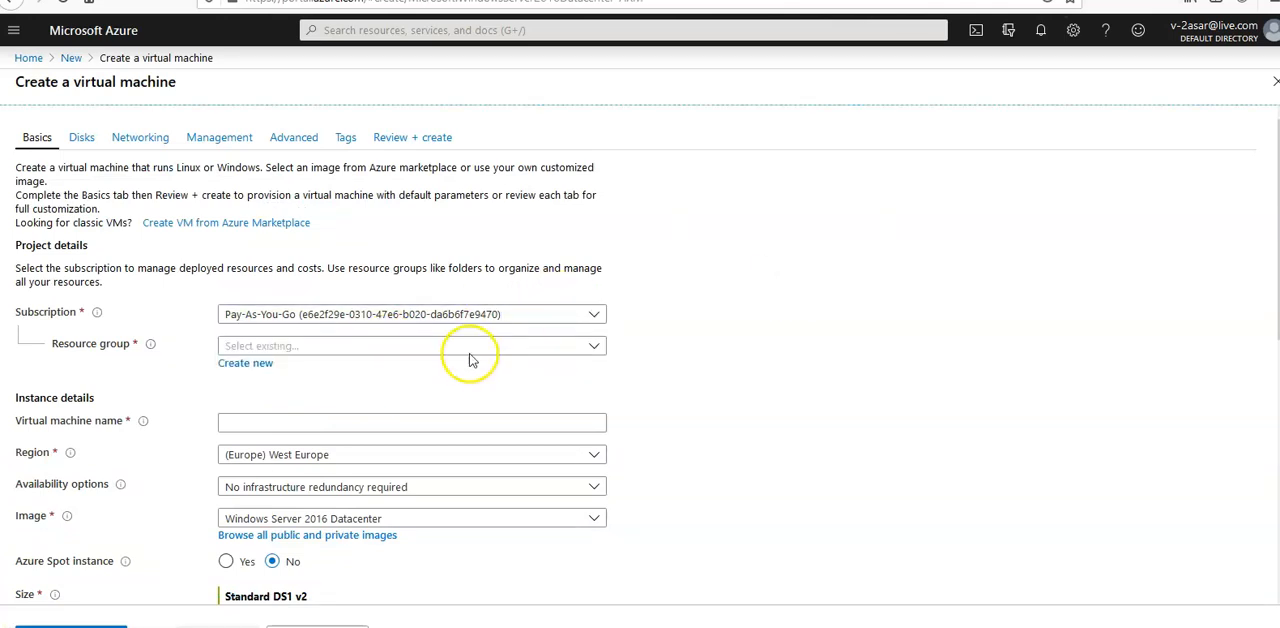
pyautogui.click(243, 366)
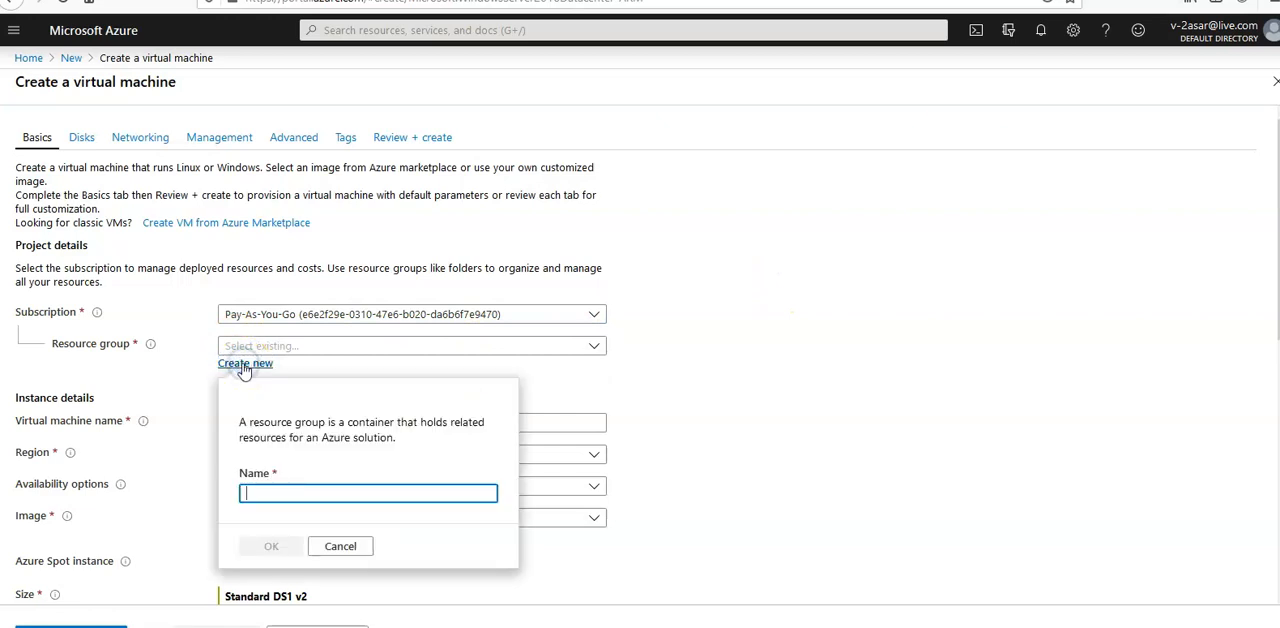
pyautogui.write('testasar')
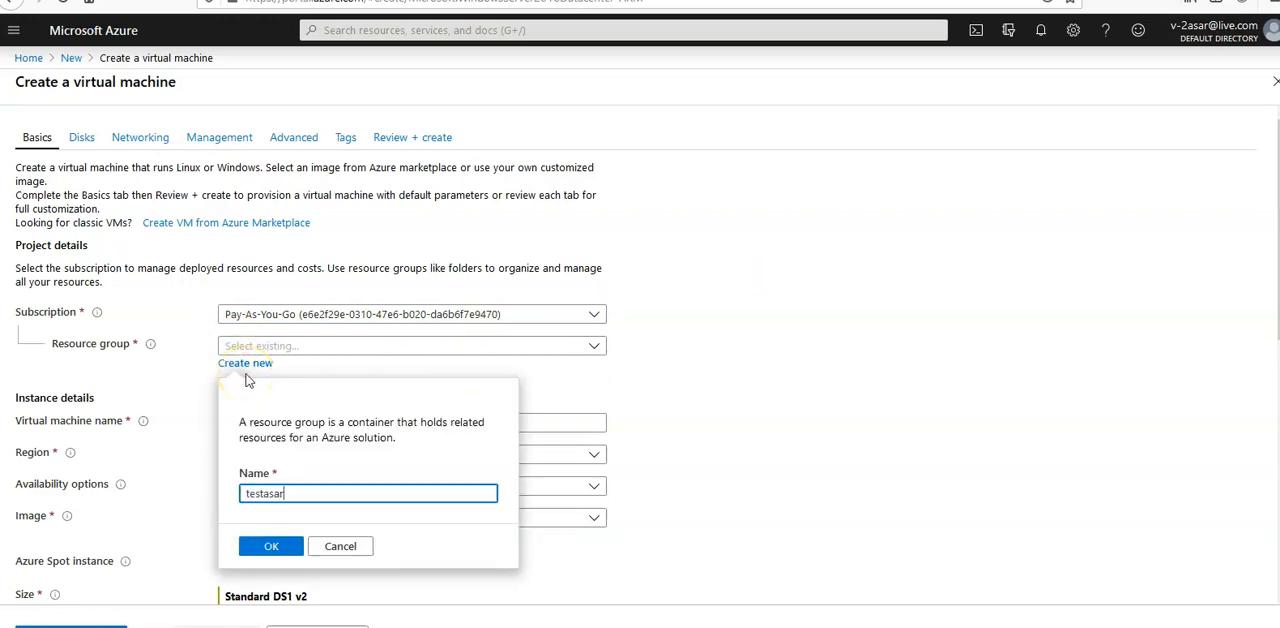
pyautogui.write('spotrg')
pyautogui.click(284, 555)
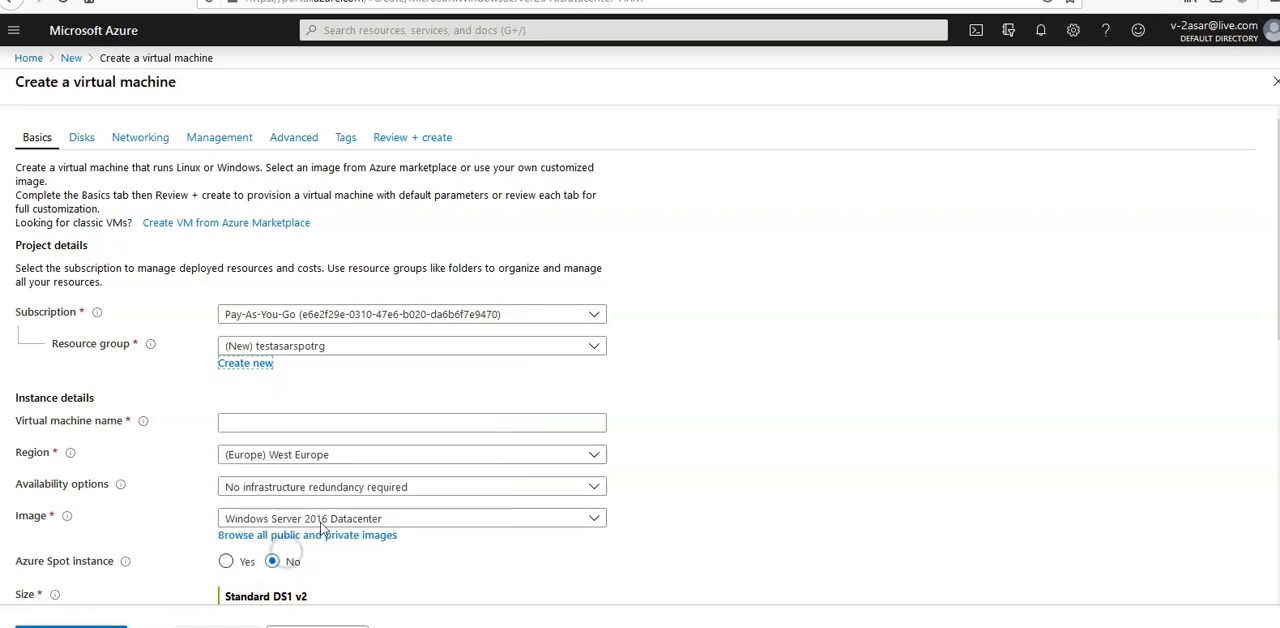
# Name the virtual machine myfirstspotvm and set its region to (Asia Pacific) West India.
pyautogui.click(293, 422)
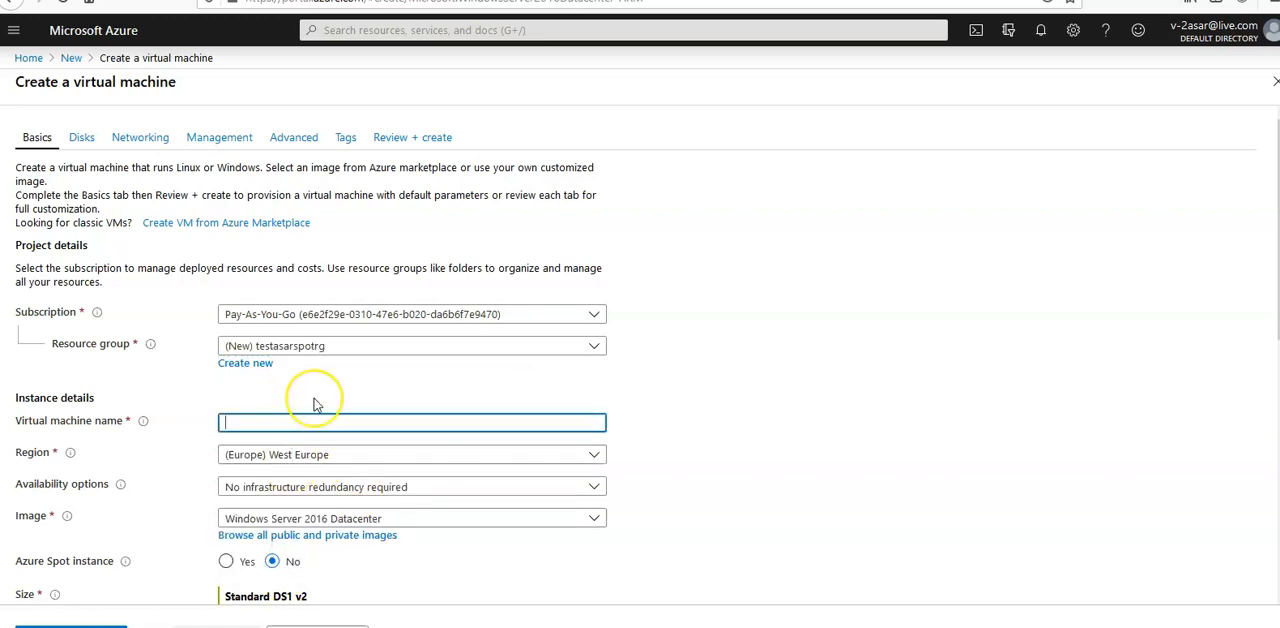
pyautogui.write('my')
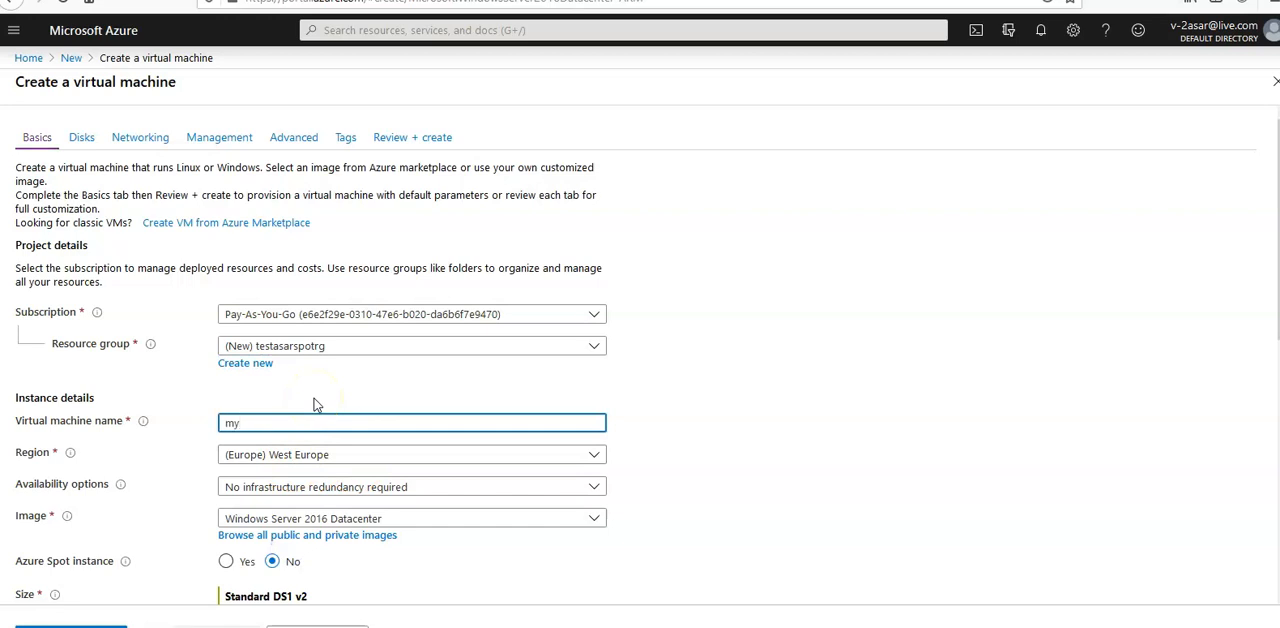
pyautogui.write('firstspotvm')
pyautogui.moveTo(623, 423)
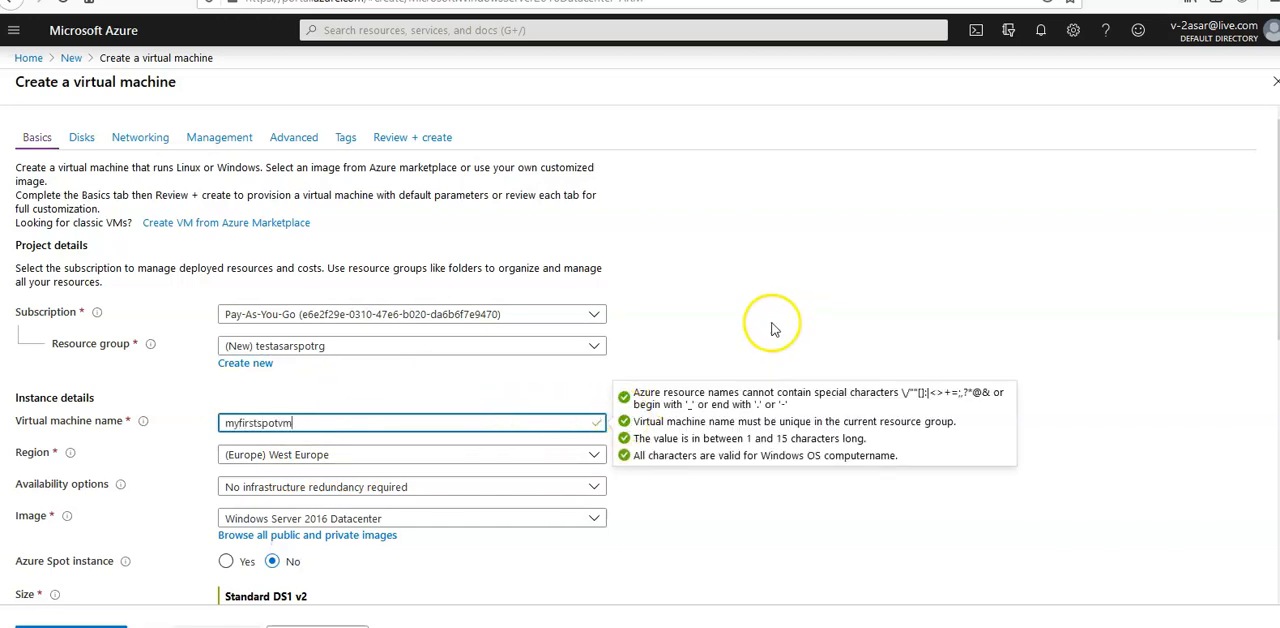
pyautogui.click(757, 276)
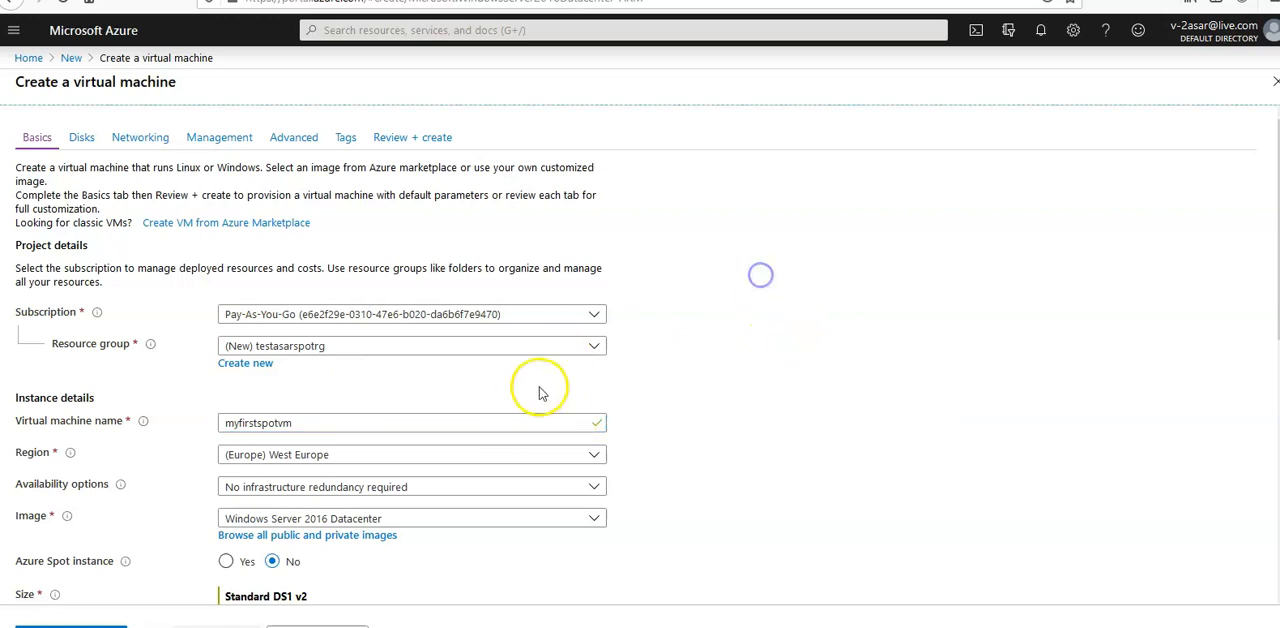
pyautogui.click(593, 455)
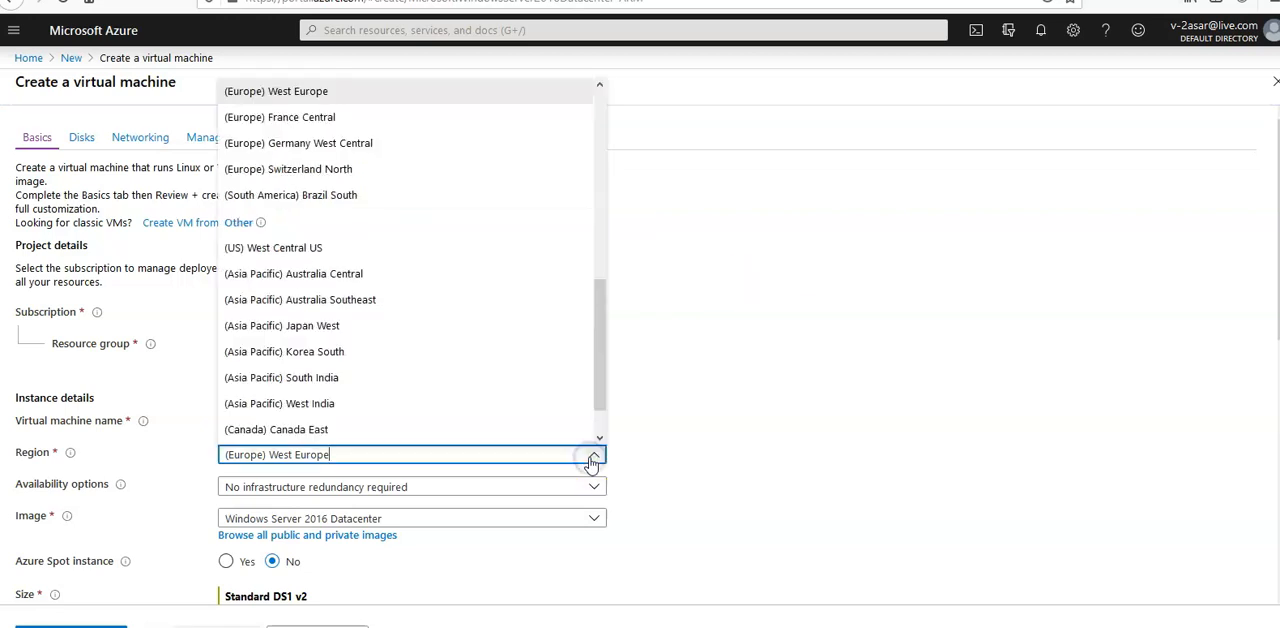
pyautogui.click(326, 404)
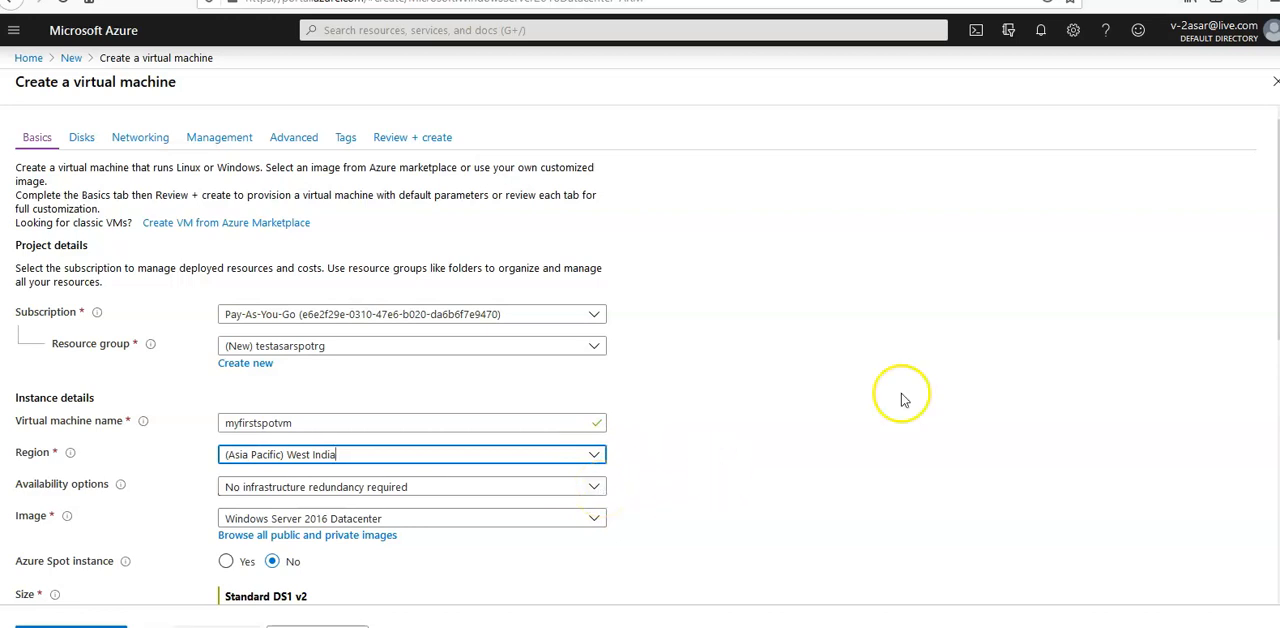
# Make the virtual machine an Azure Spot instance and review the eviction type options.
pyautogui.scroll(-3, 901, 400)
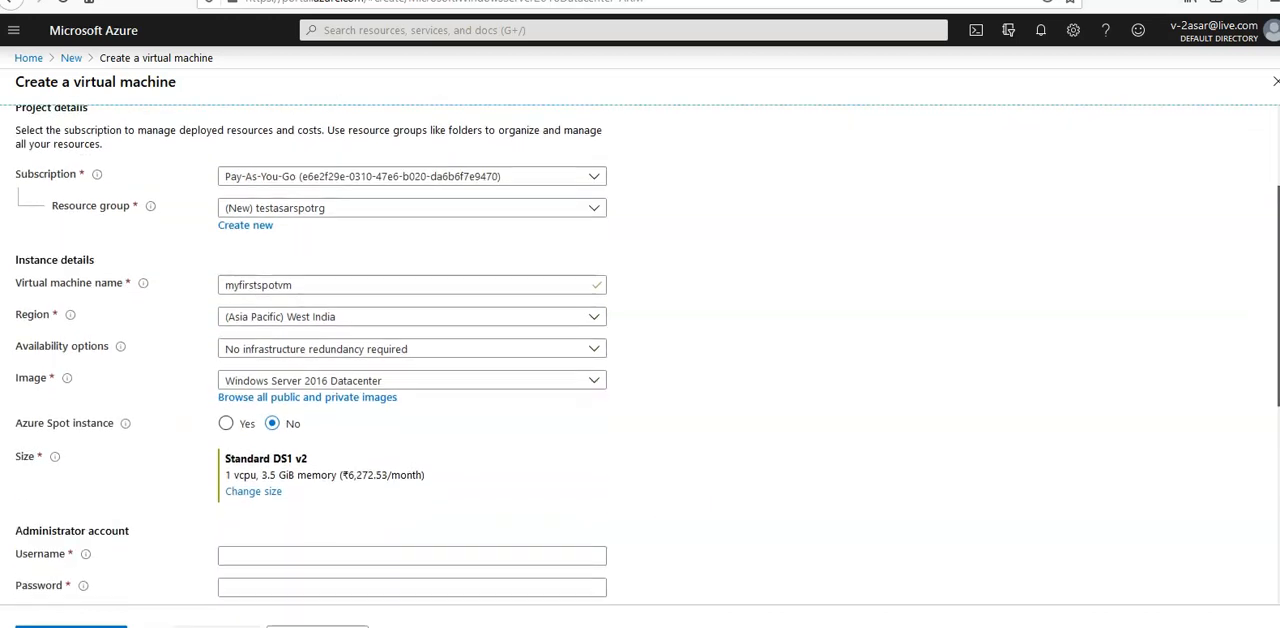
pyautogui.moveTo(124, 390)
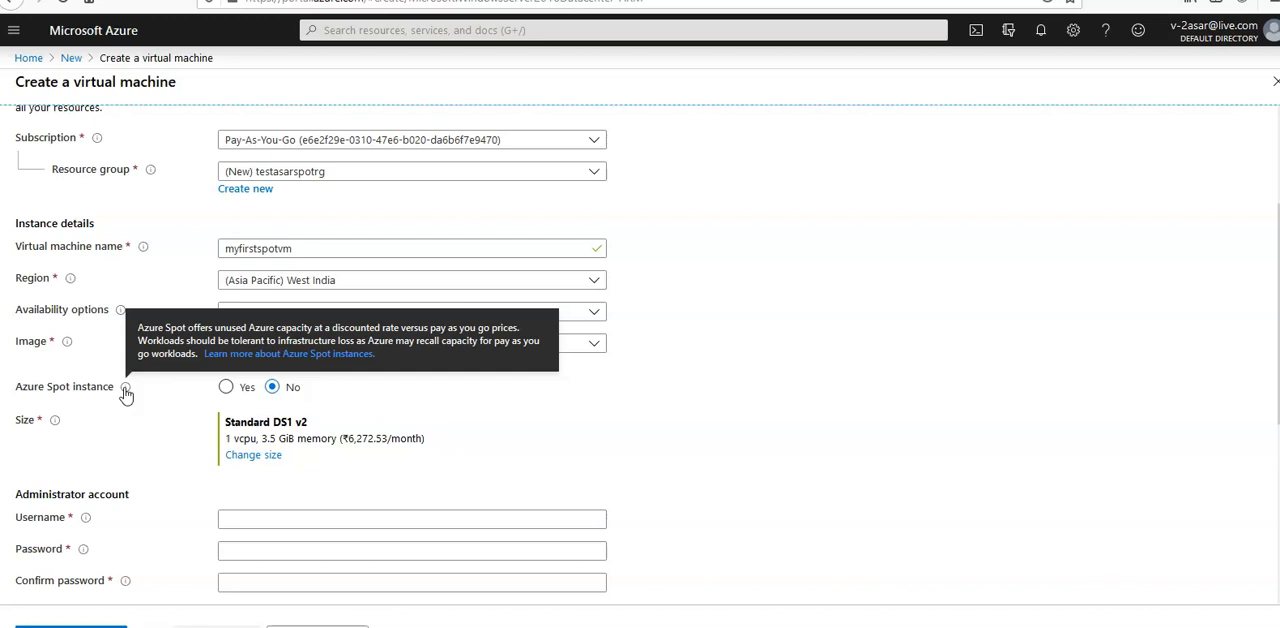
pyautogui.click(226, 388)
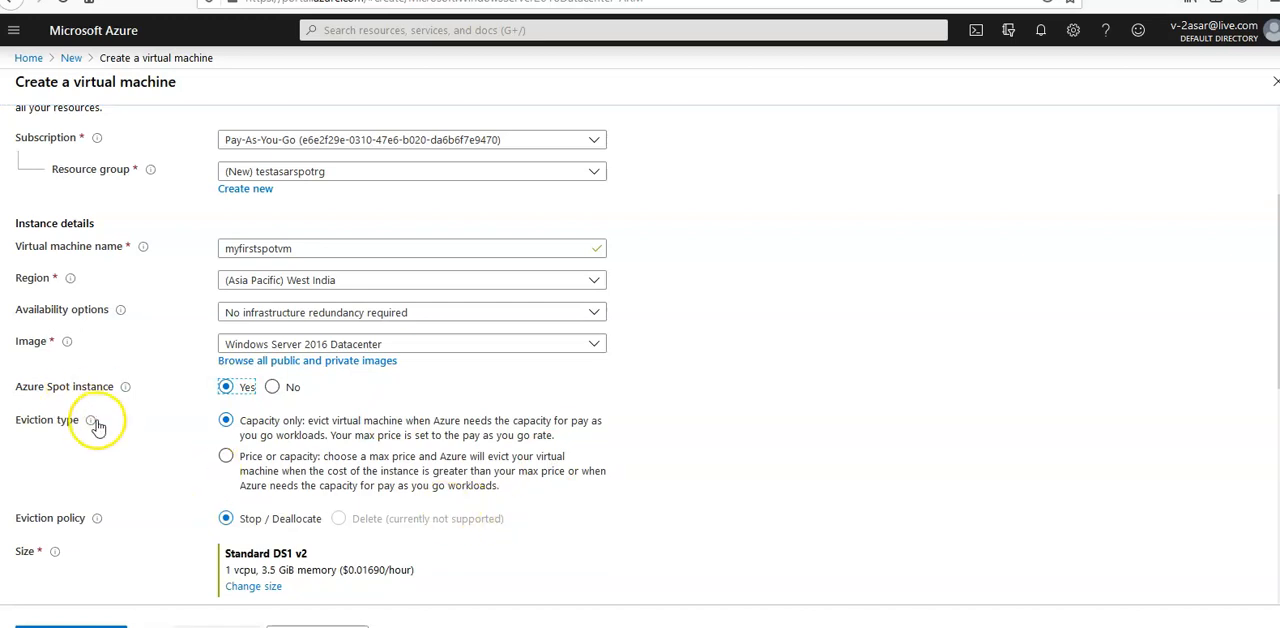
pyautogui.moveTo(91, 421)
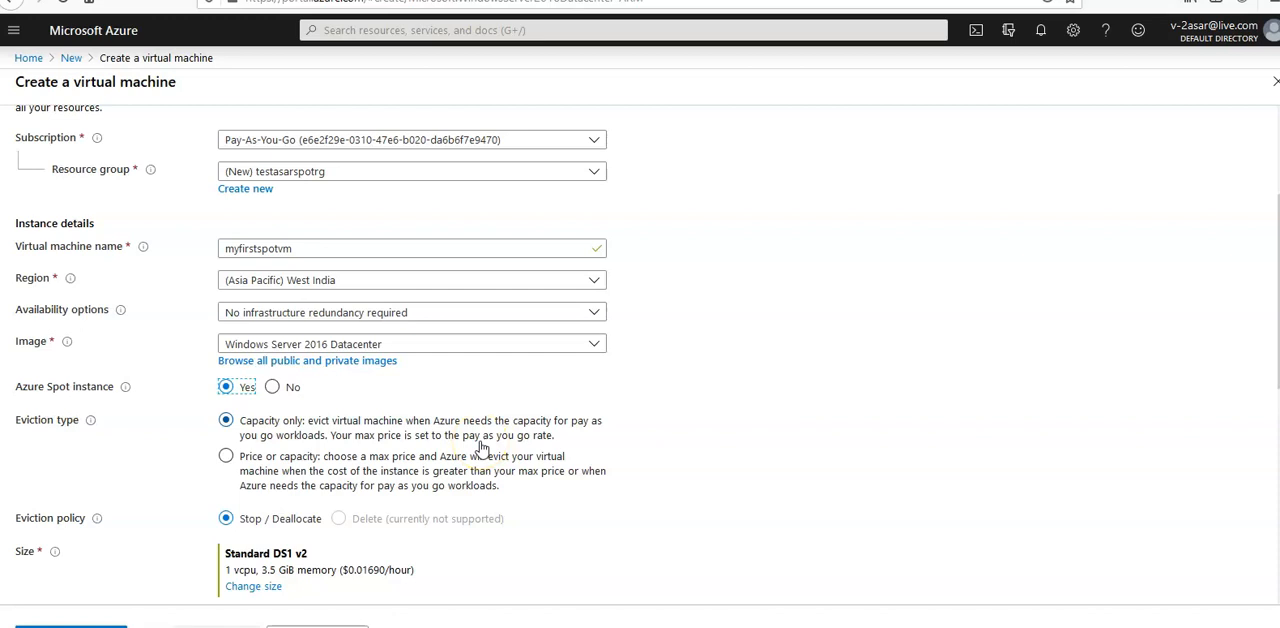
pyautogui.click(429, 471)
# Fill in the administrator account's username, password and password confirmation.
pyautogui.scroll(-1, 1262, 300)
pyautogui.scroll(-1, 510, 400)
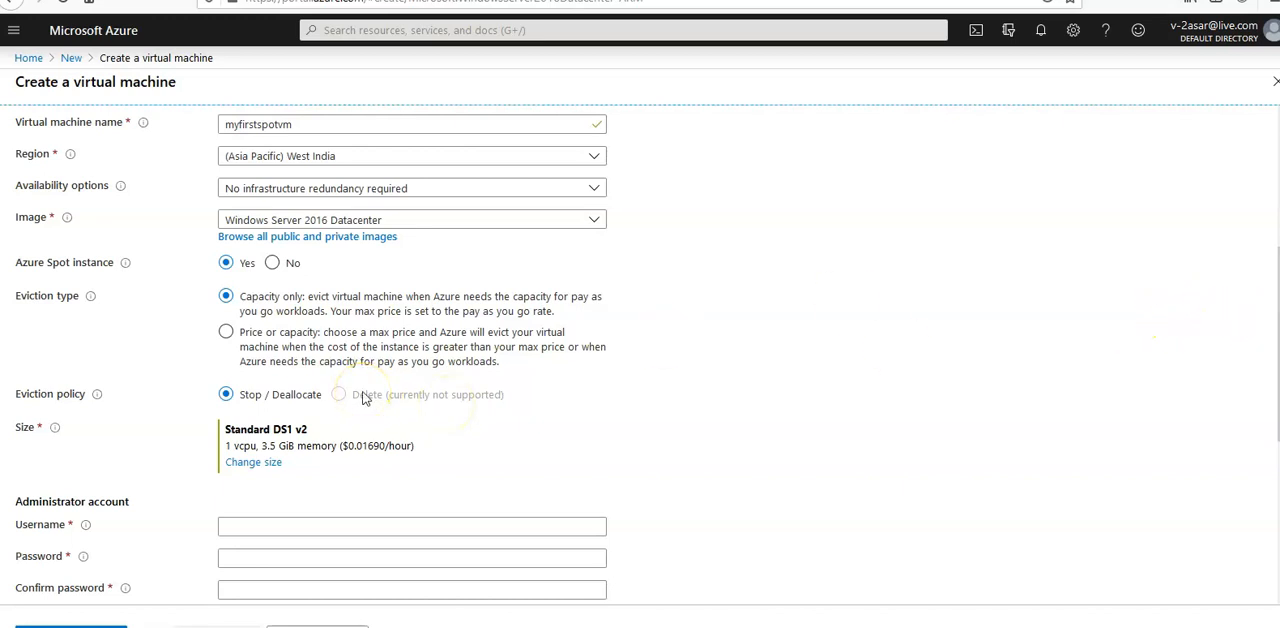
pyautogui.click(333, 522)
pyautogui.write('asar')
pyautogui.press('Tab')
pyautogui.write('********')
pyautogui.press('Tab')
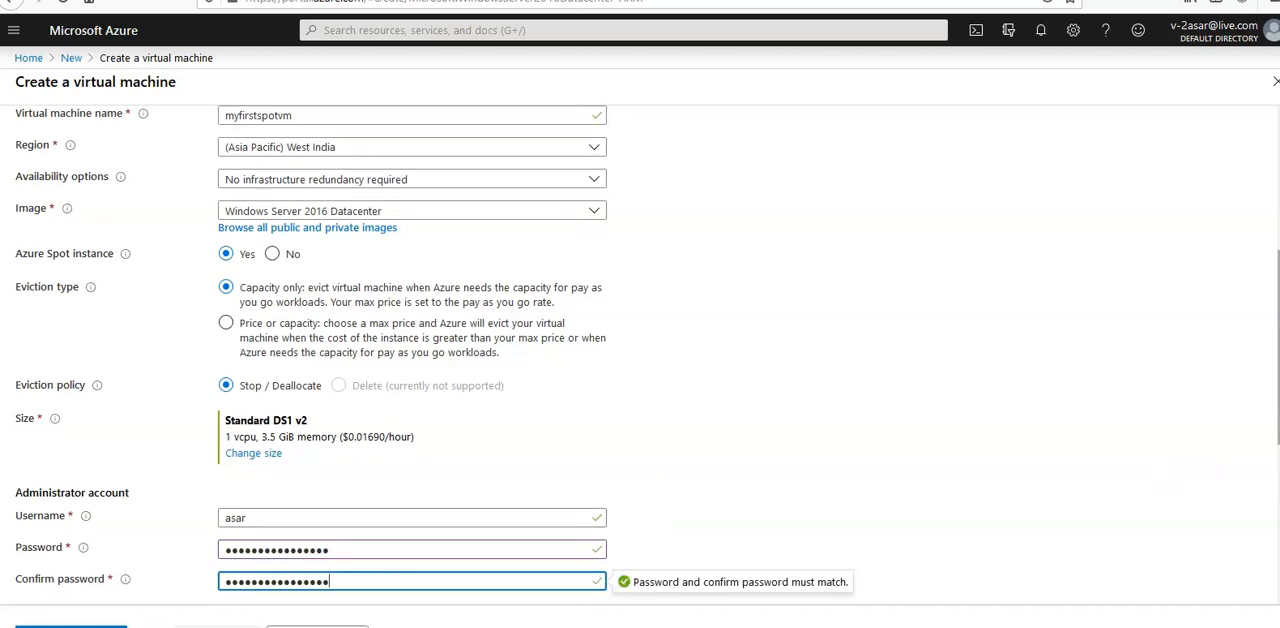
# Proceed past the inbound port and licensing settings to the disk options and set the OS disk type to Standard HDD.
pyautogui.scroll(-3, 640, 400)
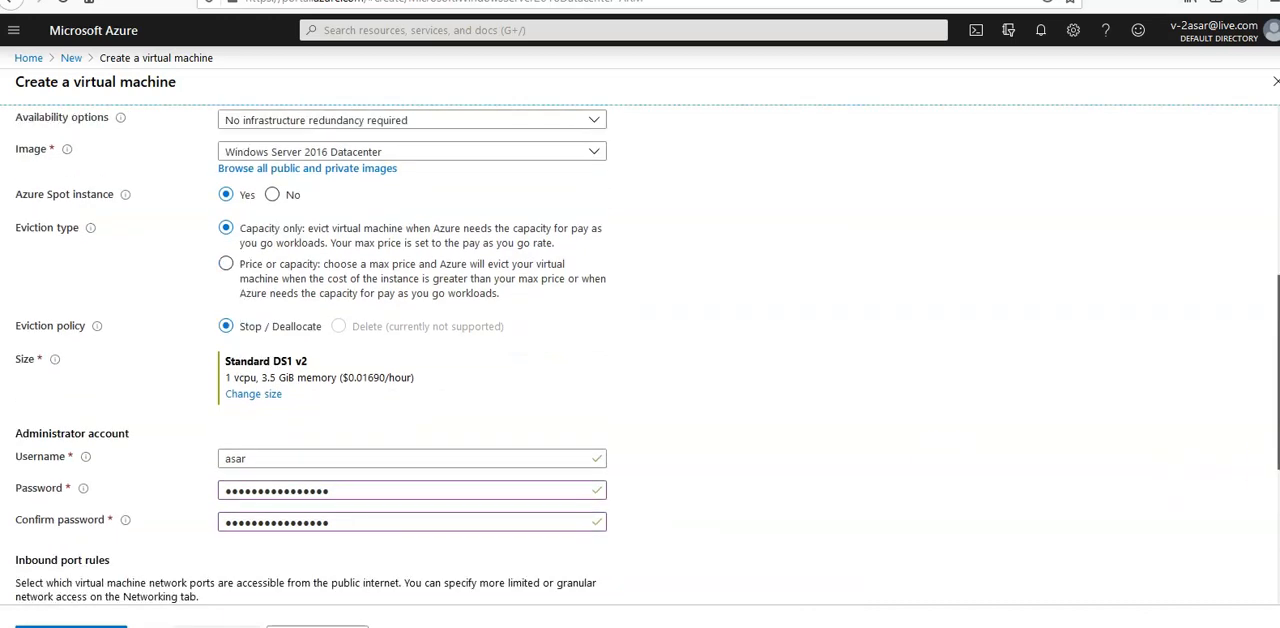
pyautogui.scroll(-1, 640, 350)
pyautogui.scroll(-1, 640, 350)
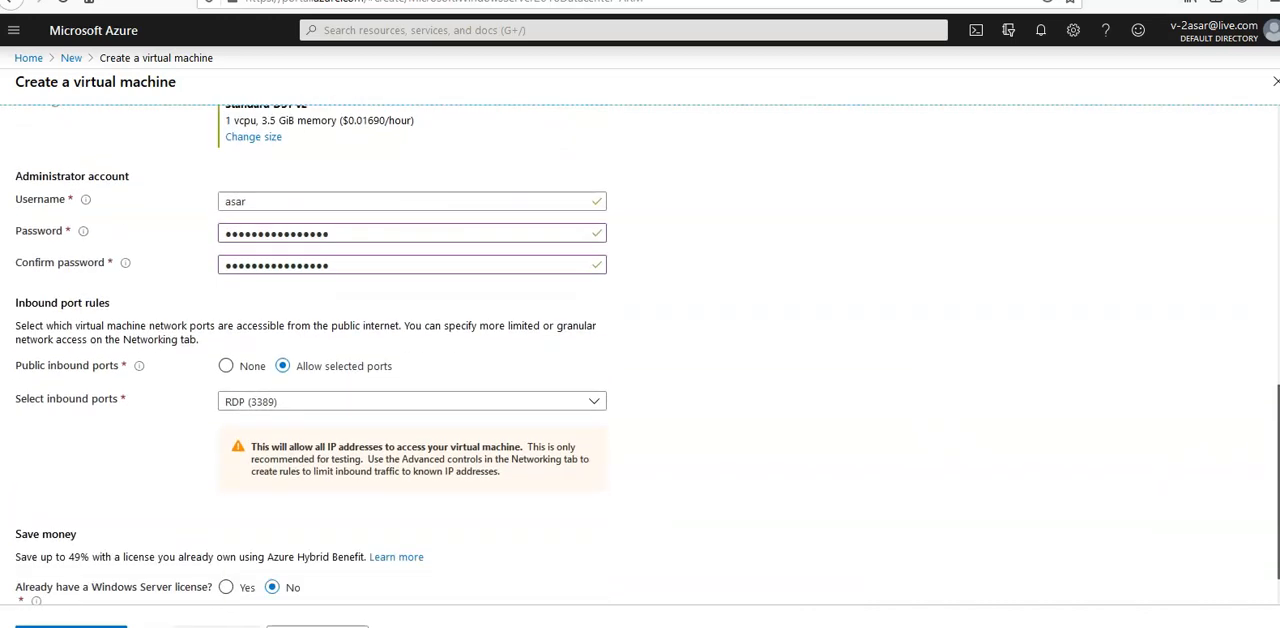
pyautogui.scroll(-1, 640, 350)
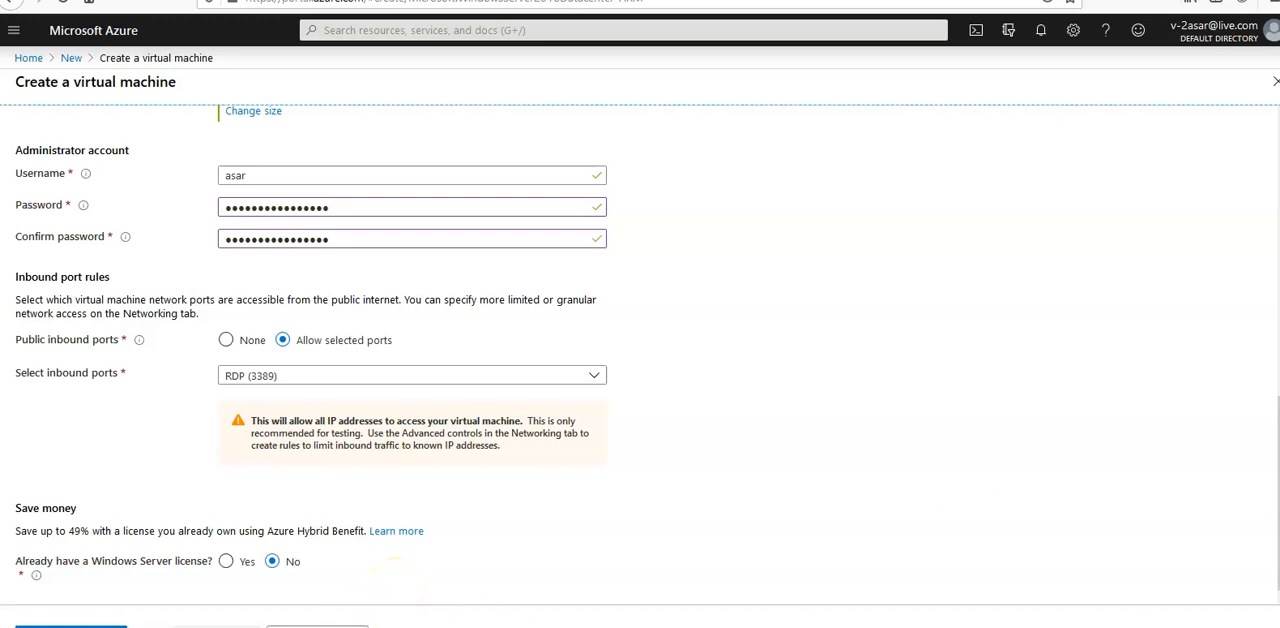
pyautogui.click(385, 624)
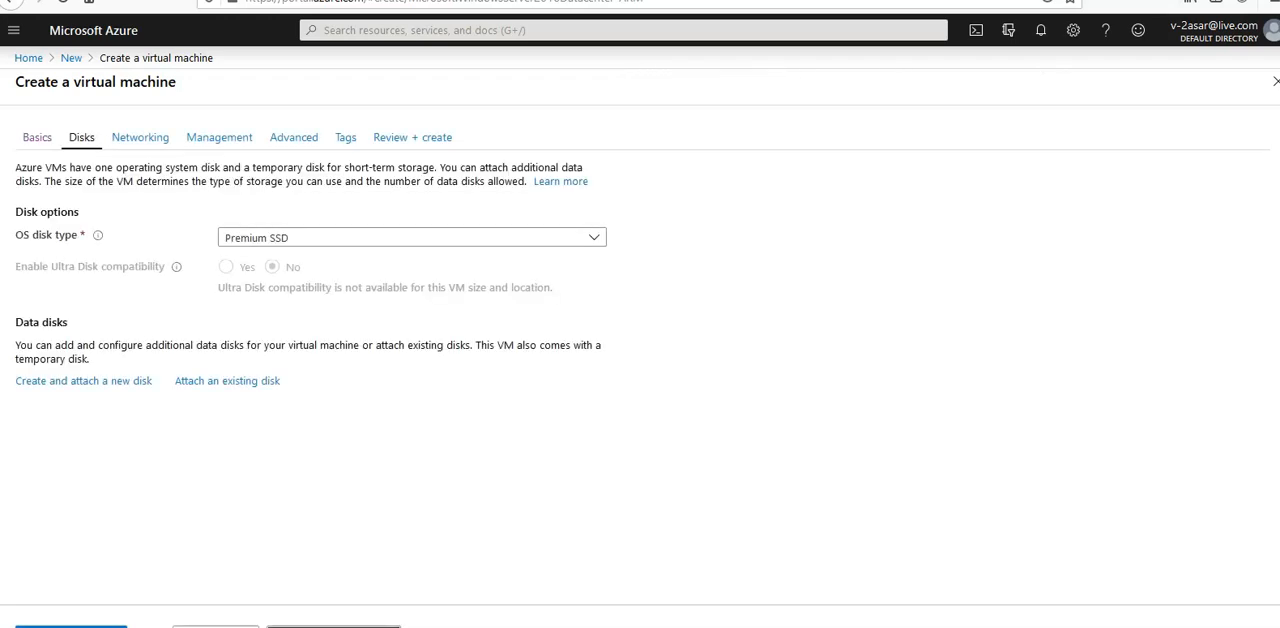
pyautogui.click(379, 242)
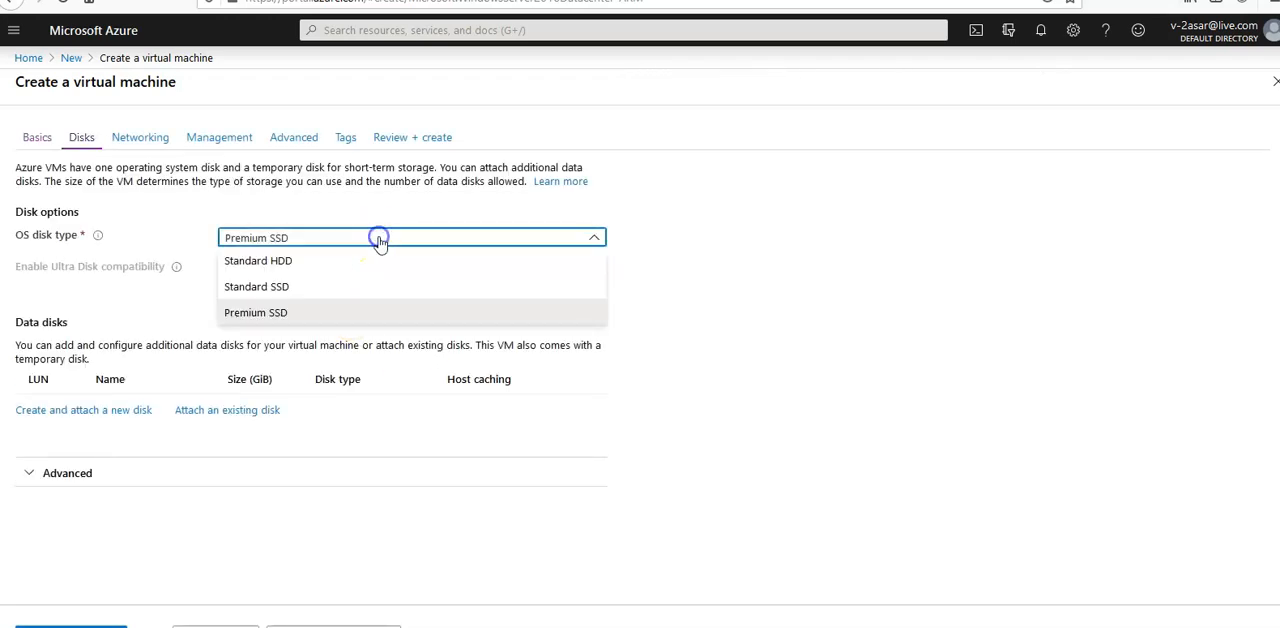
pyautogui.click(265, 262)
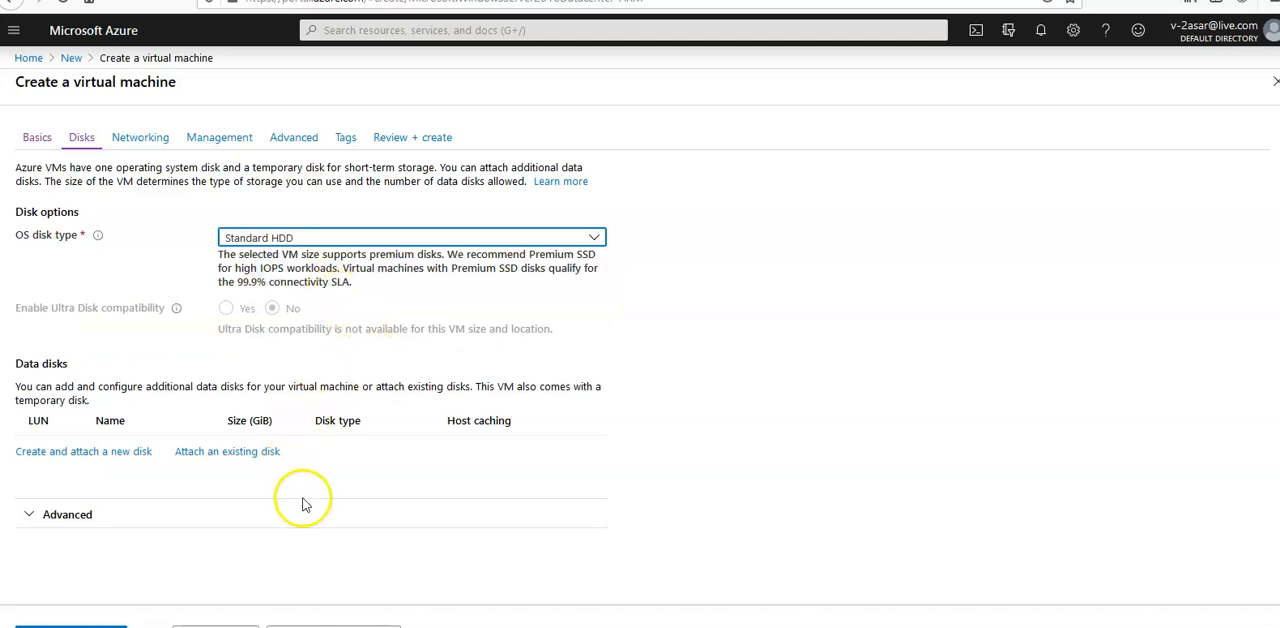
# Expand the advanced disk options, review the managed and ephemeral disk settings, and continue to the networking configuration.
pyautogui.click(72, 520)
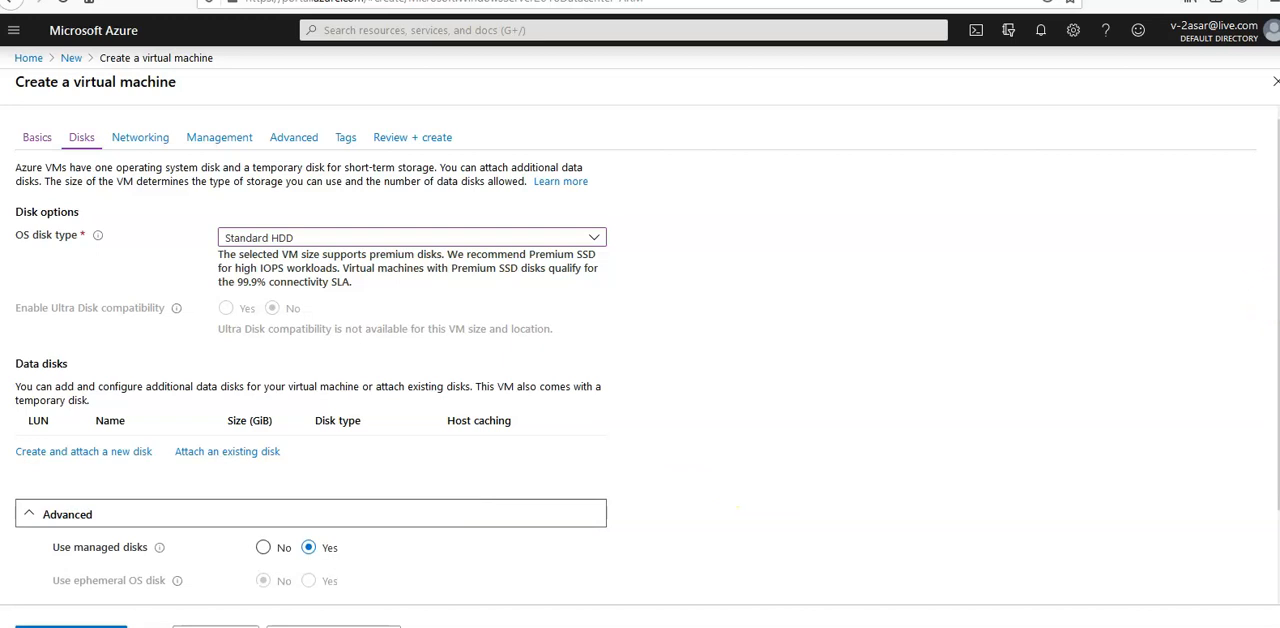
pyautogui.moveTo(1278, 303); pyautogui.dragTo(1278, 385)
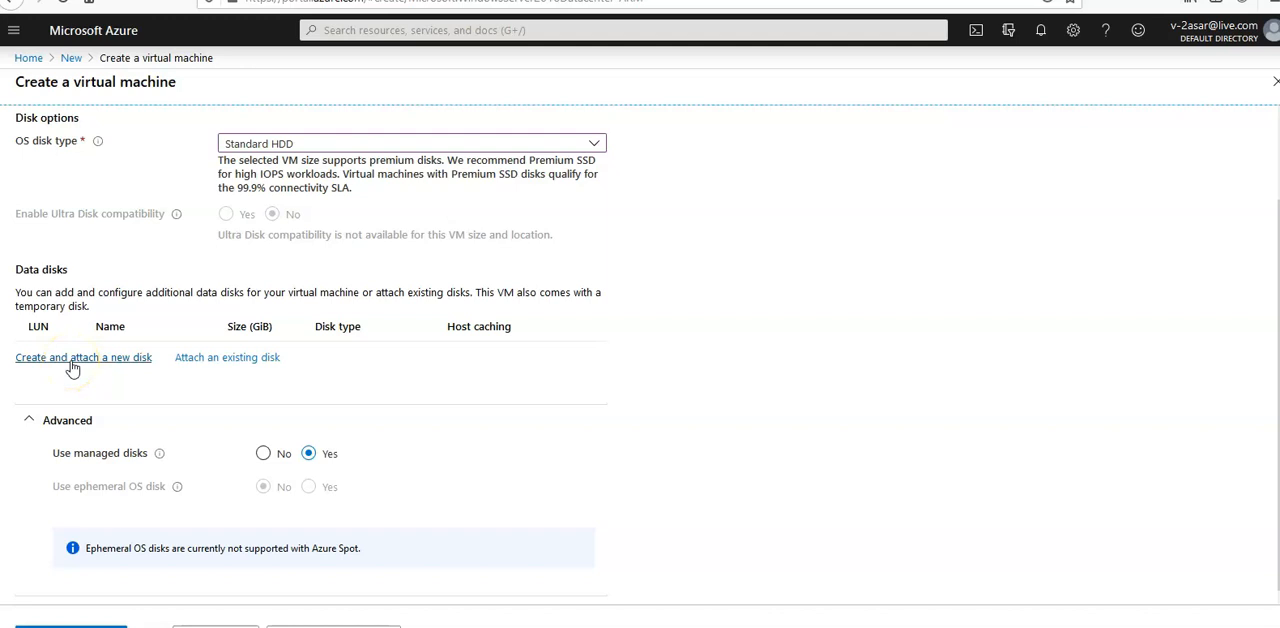
pyautogui.click(378, 624)
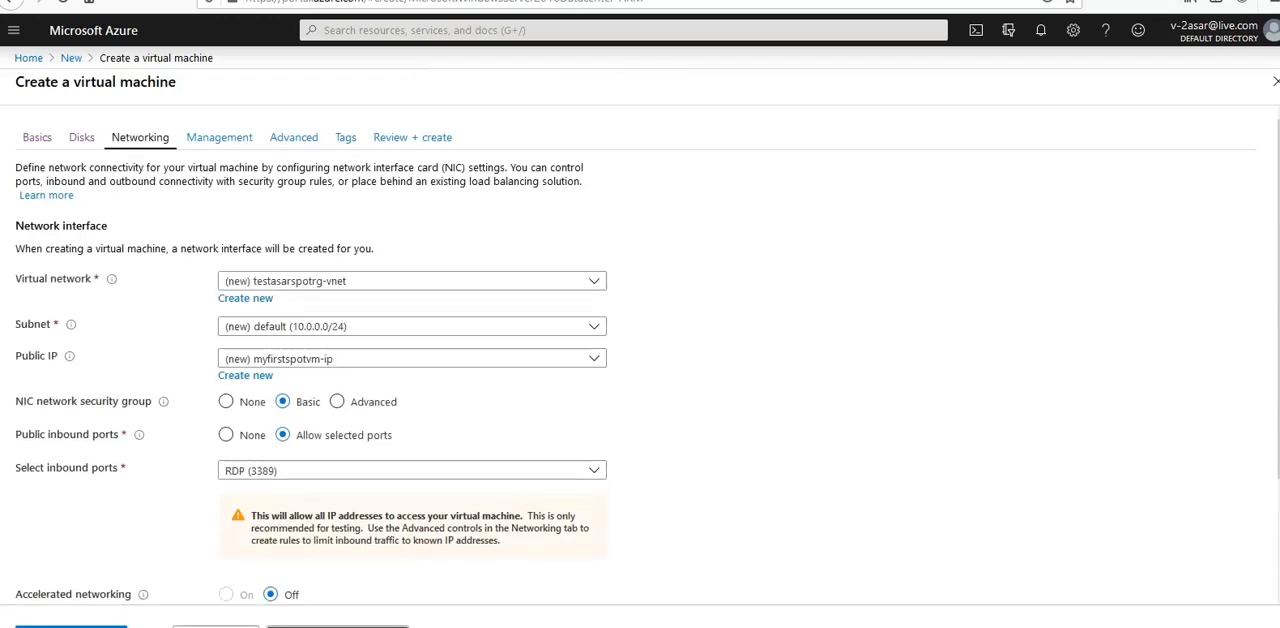
# Accept the default networking, management and advanced settings, and proceed to the tags page.
pyautogui.scroll(-3, 1114, 464)
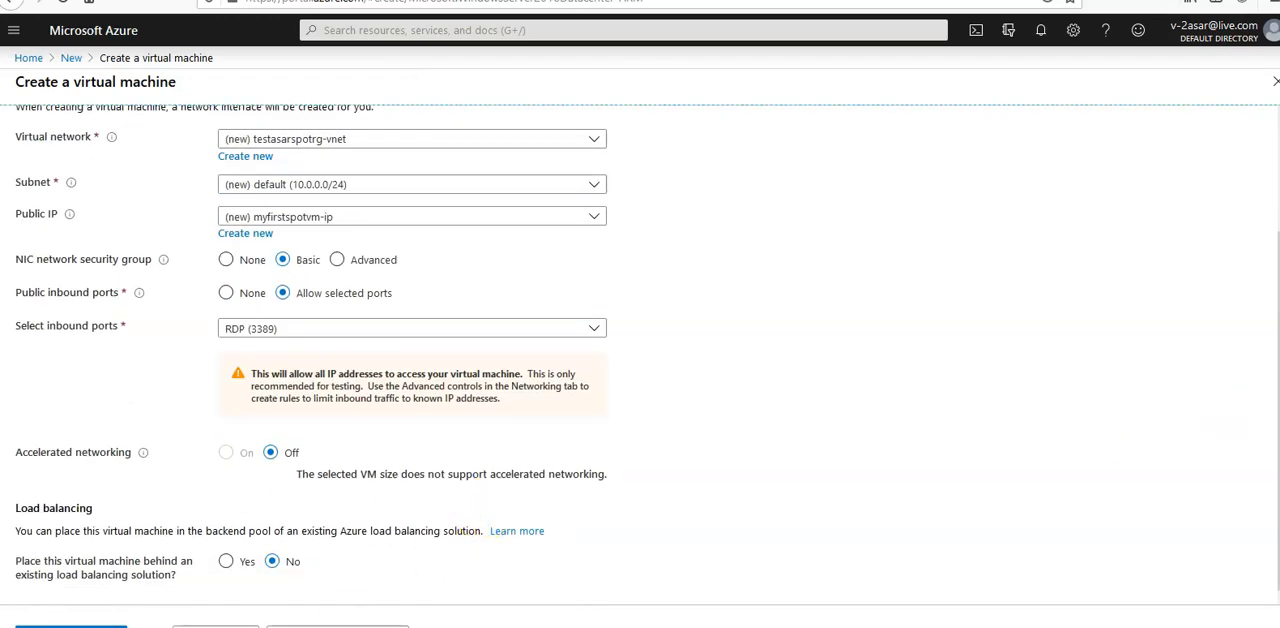
pyautogui.click(337, 626)
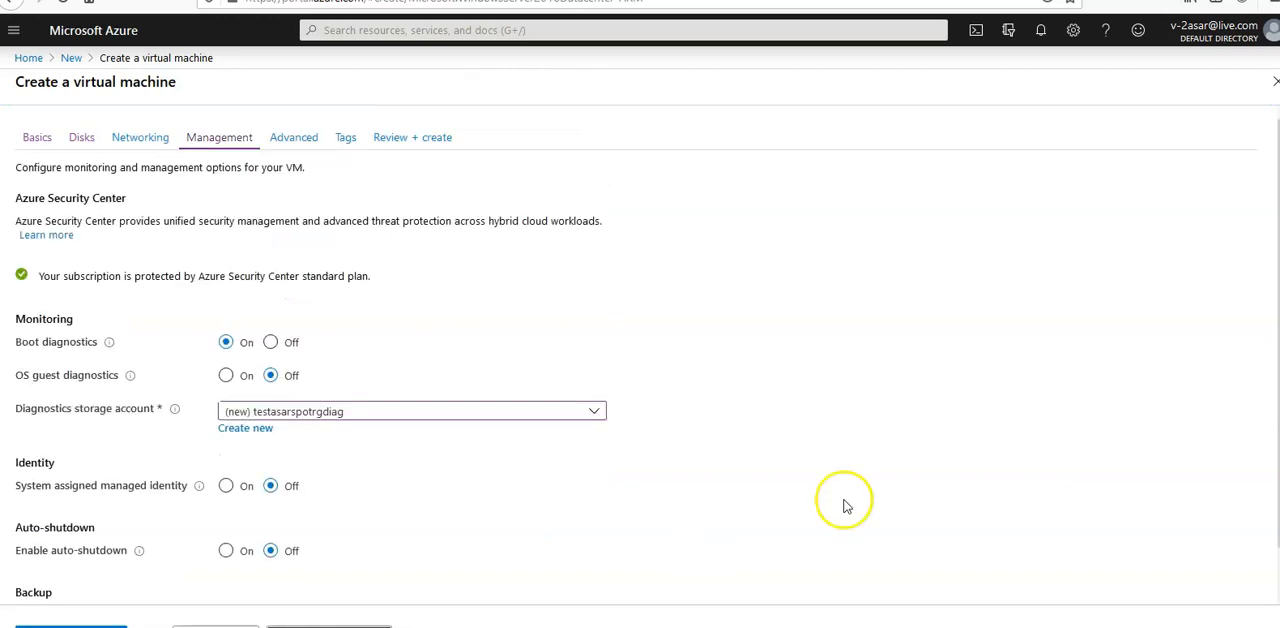
pyautogui.scroll(-2, 647, 360)
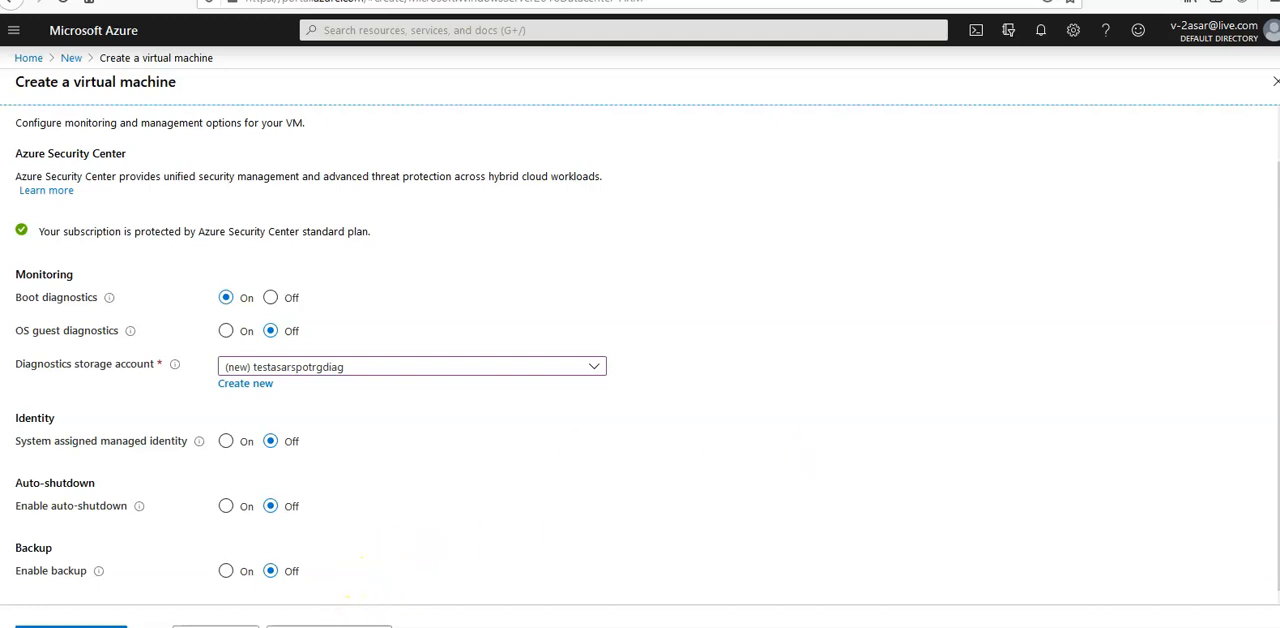
pyautogui.click(348, 627)
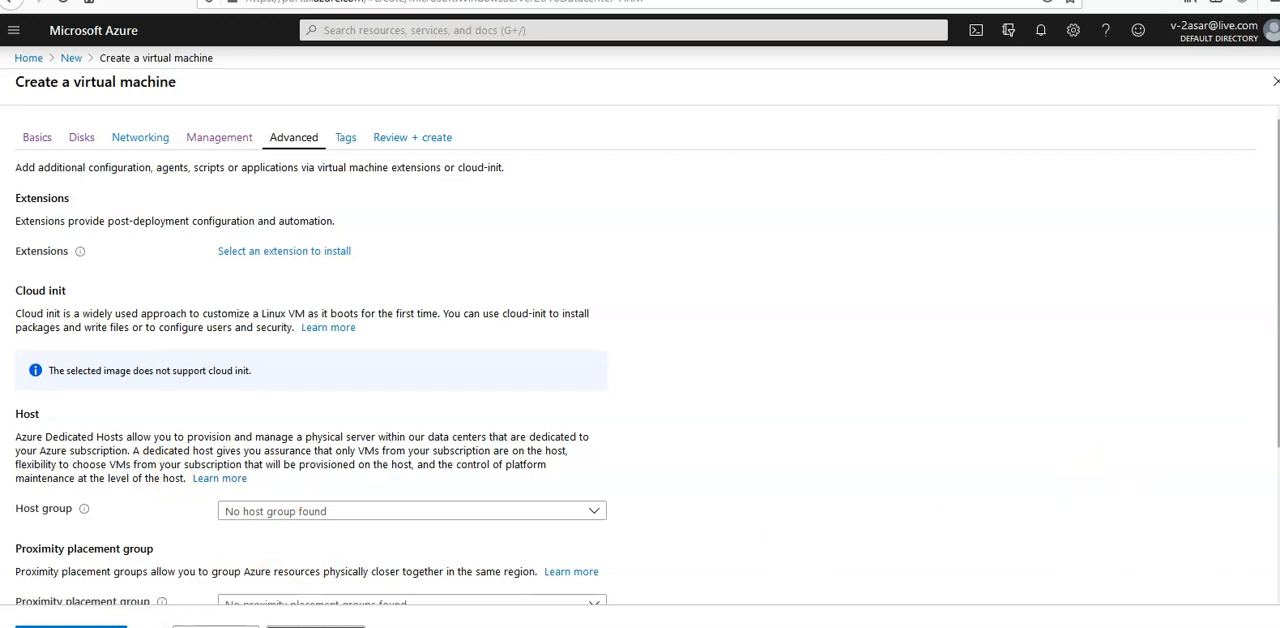
pyautogui.scroll(-2, 640, 355)
pyautogui.scroll(-2, 640, 355)
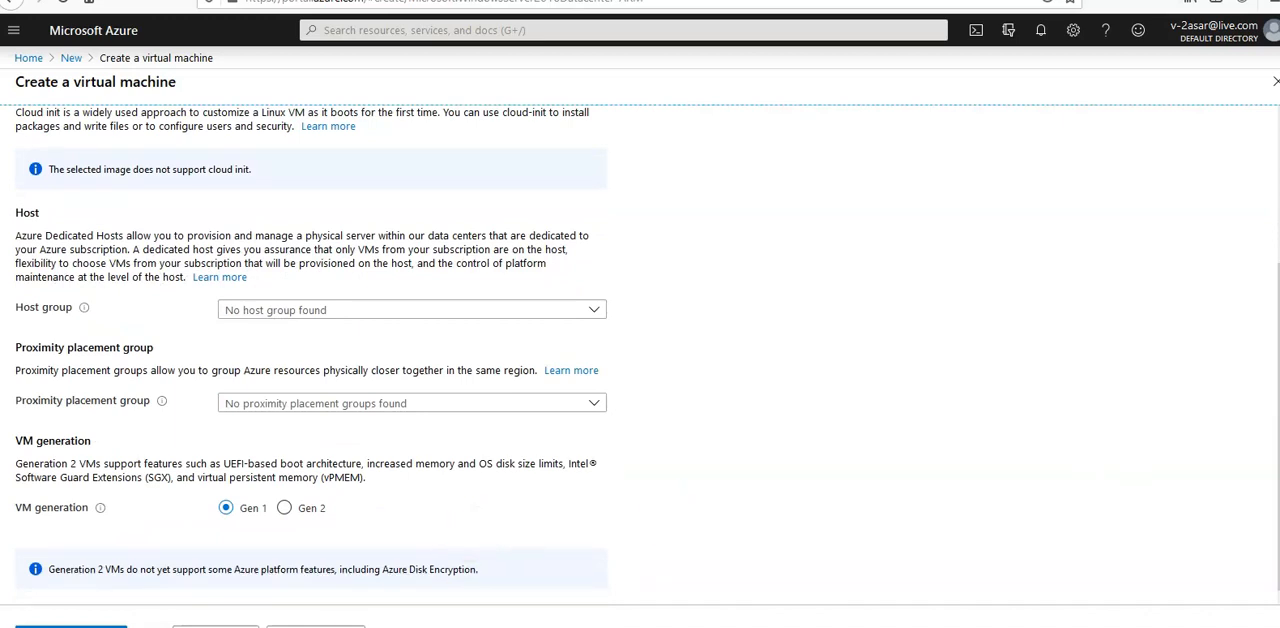
pyautogui.click(315, 627)
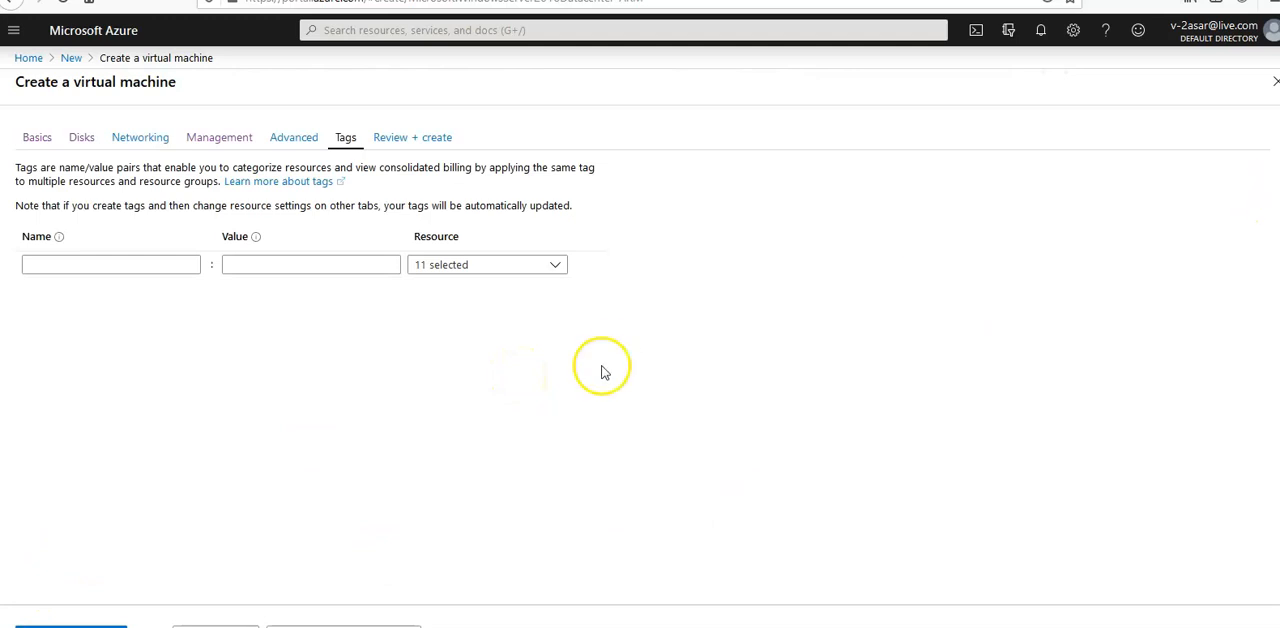
# Skip the tags, run validation of the virtual machine configuration, and review its summary through the advanced settings.
pyautogui.click(334, 614)
pyautogui.click(720, 374)
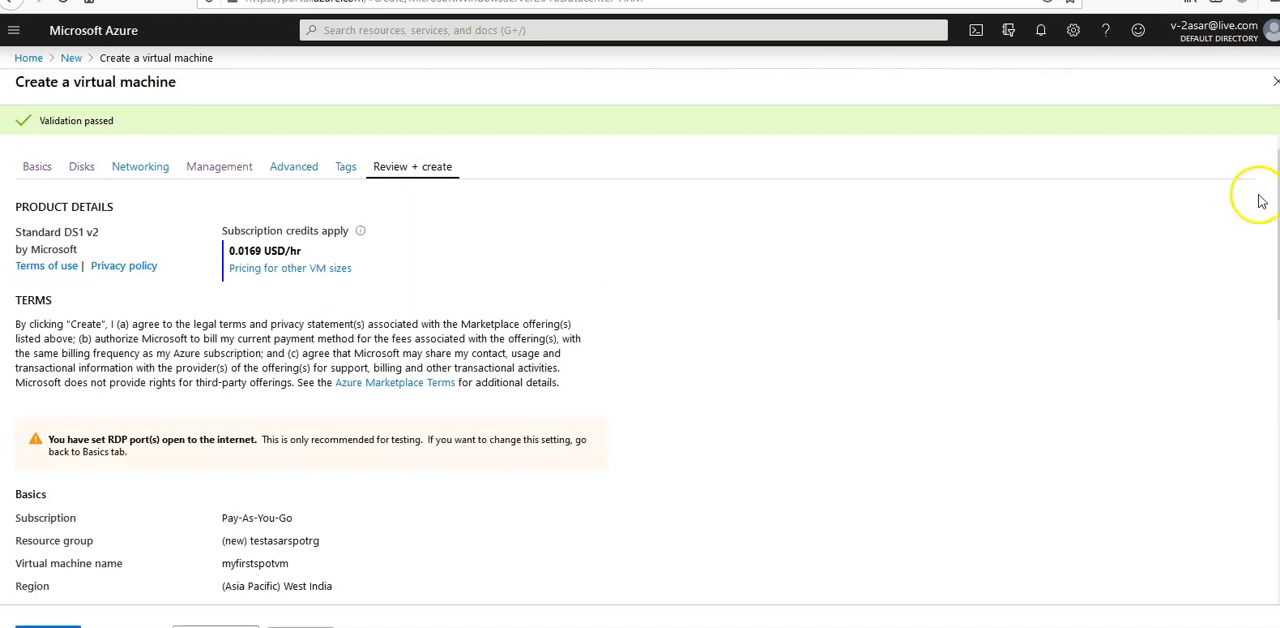
pyautogui.moveTo(1278, 234); pyautogui.dragTo(1278, 505)
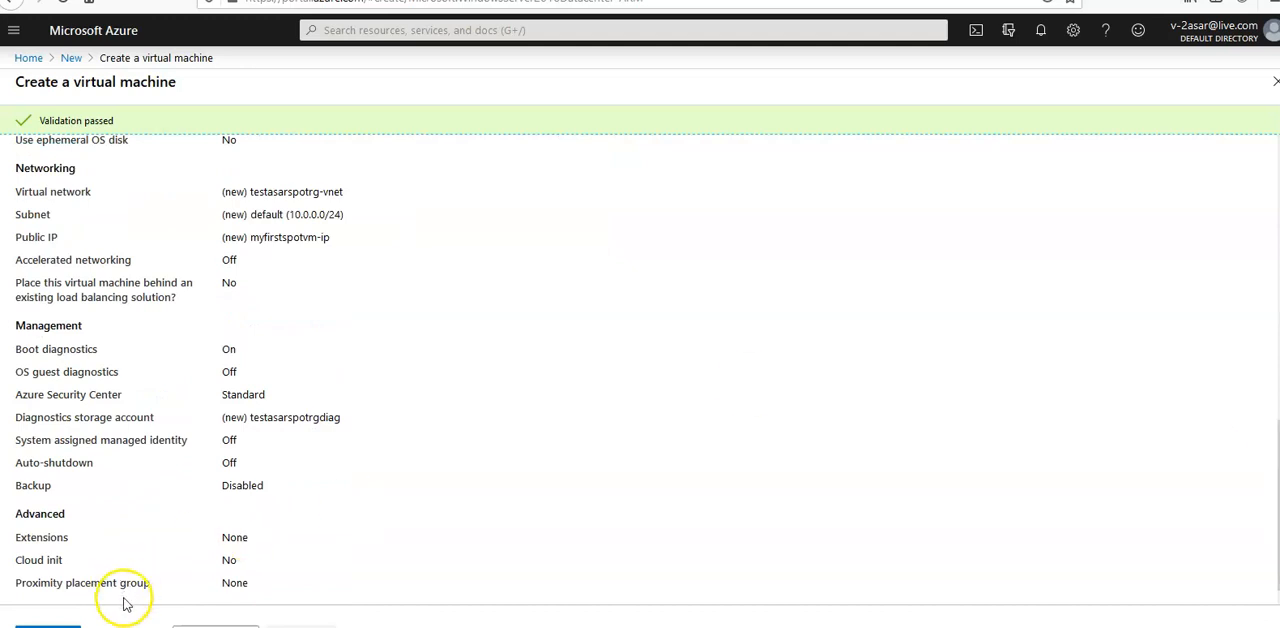